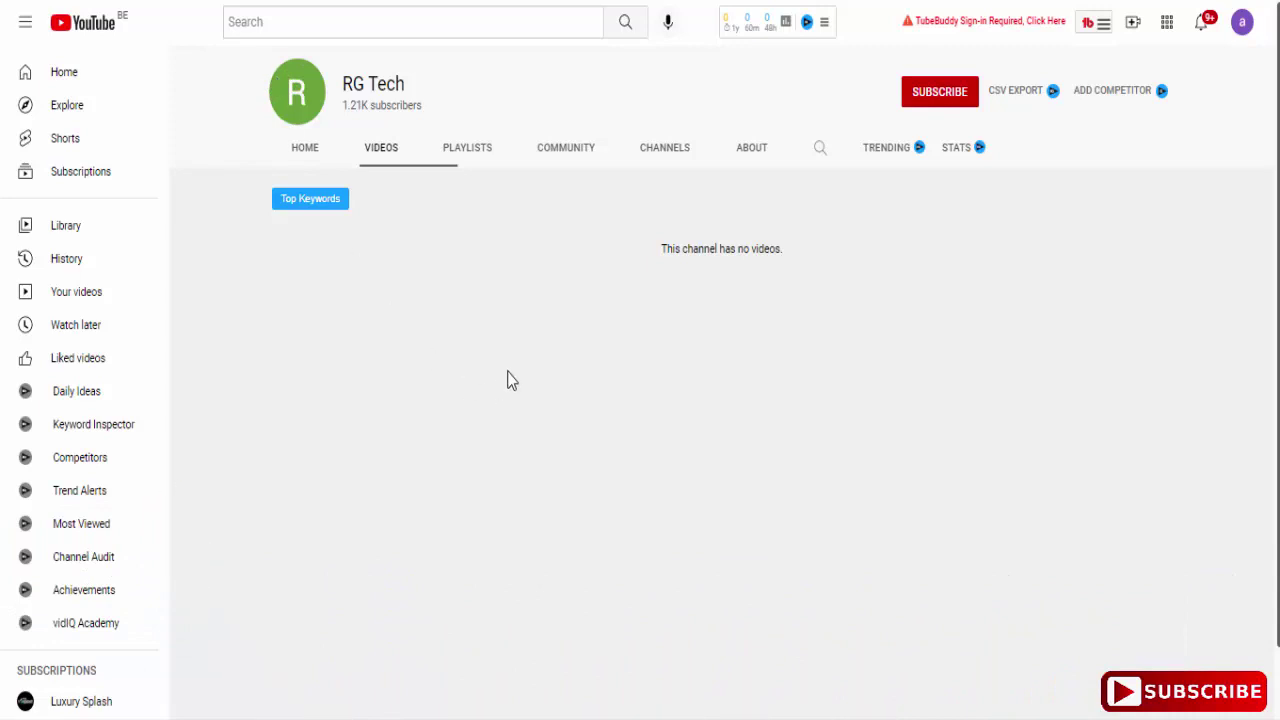
- Subscribe to the RG Tech channel and set its notifications to All
scroll(510, 375, "down", 1)
scroll(537, 378, "up", 1)
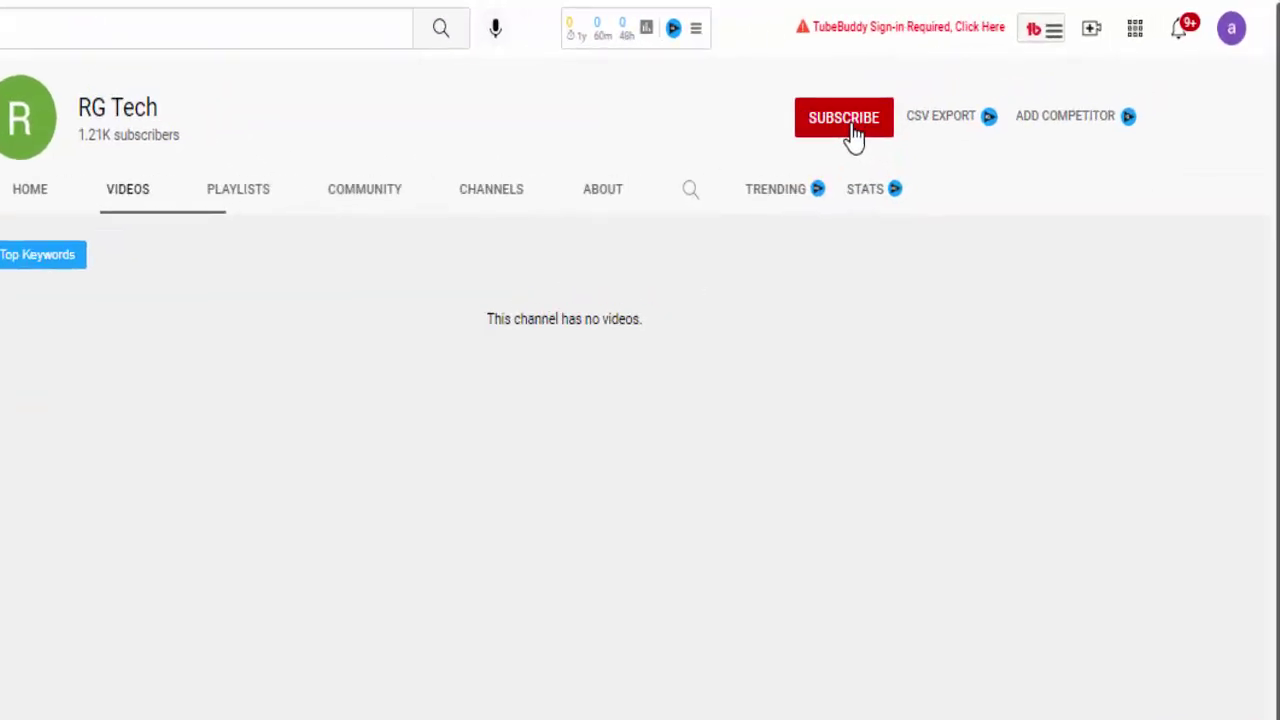
left_click(548, 232)
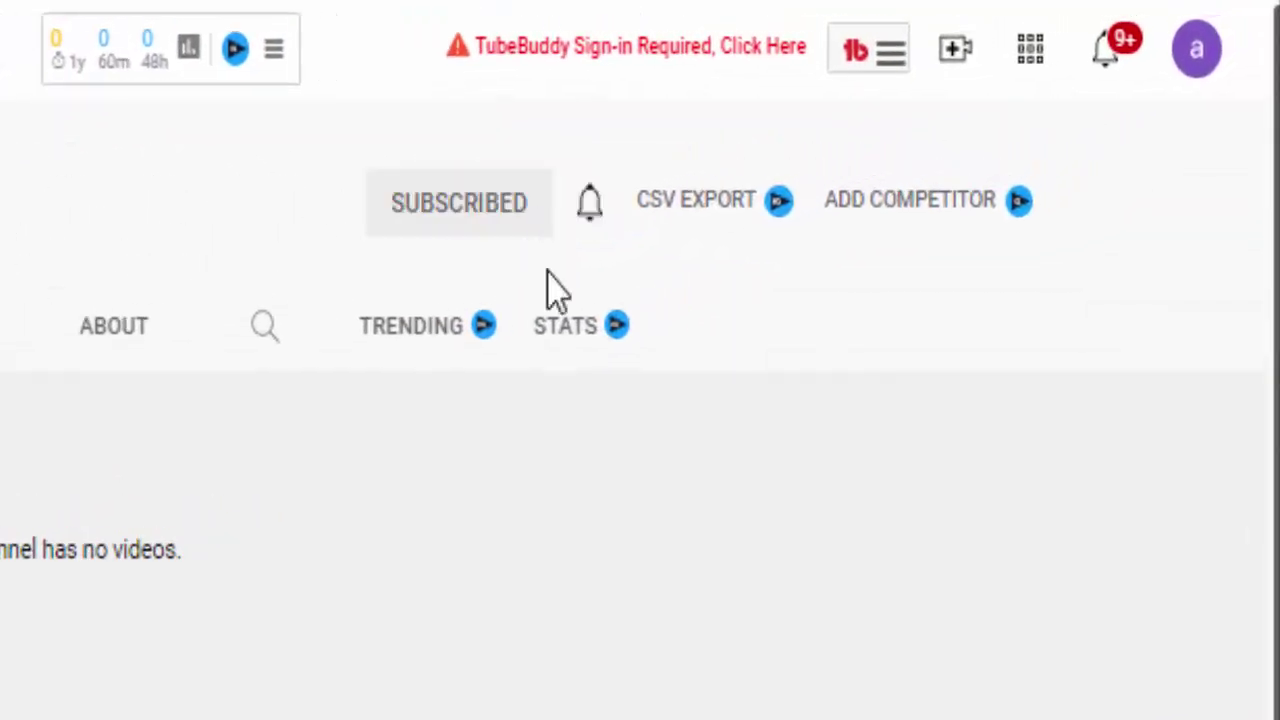
left_click(597, 235)
left_click(625, 290)
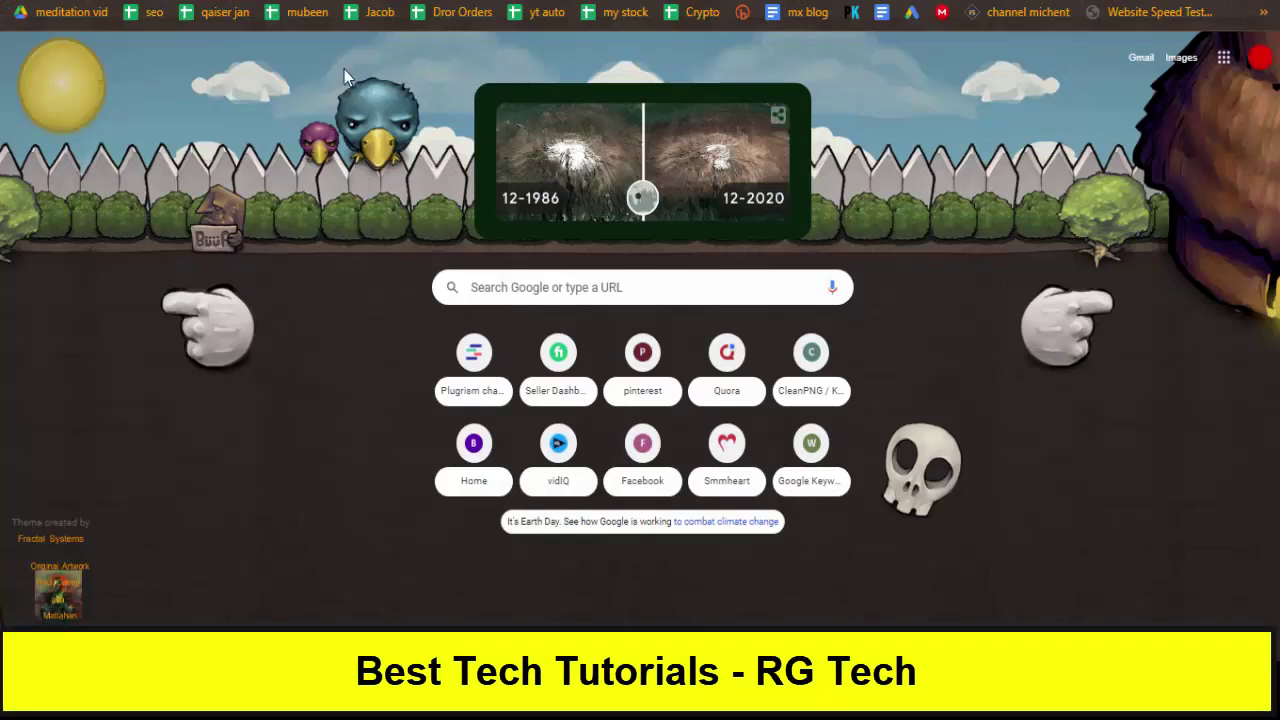
- Go to Canva.com by entering 'canva' in the Chrome address bar
left_click(226, 2)
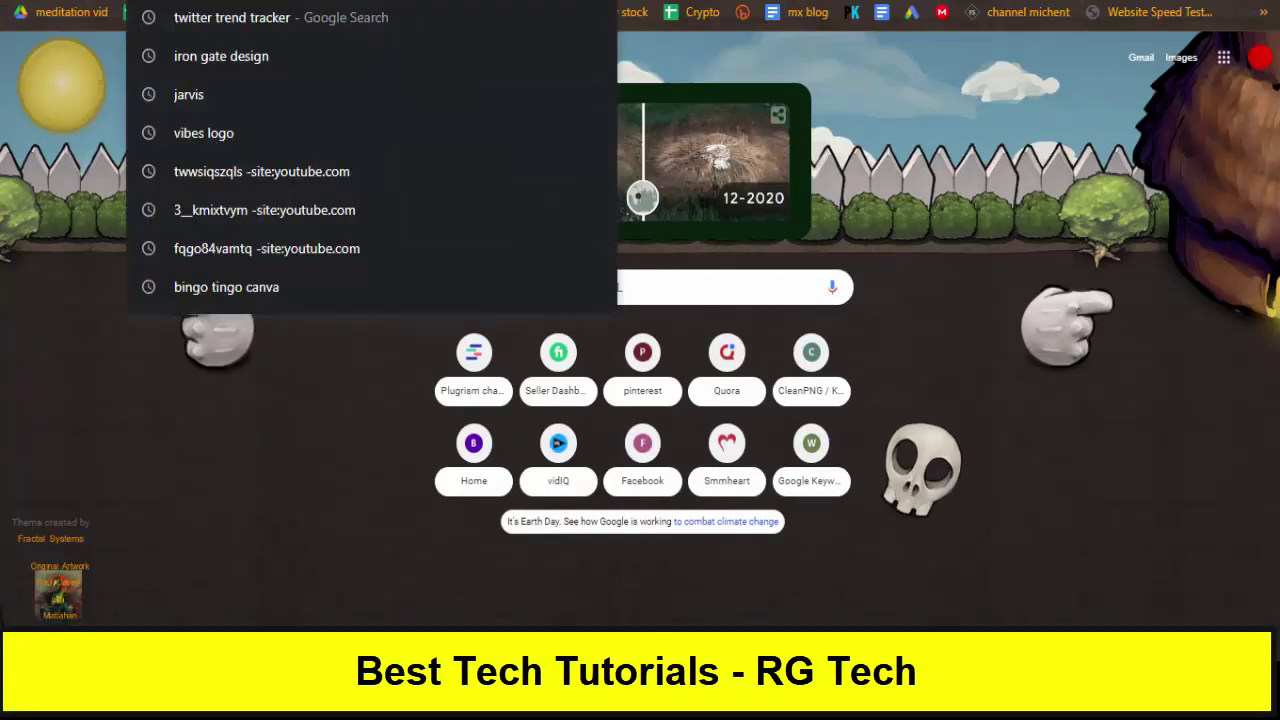
type("canva")
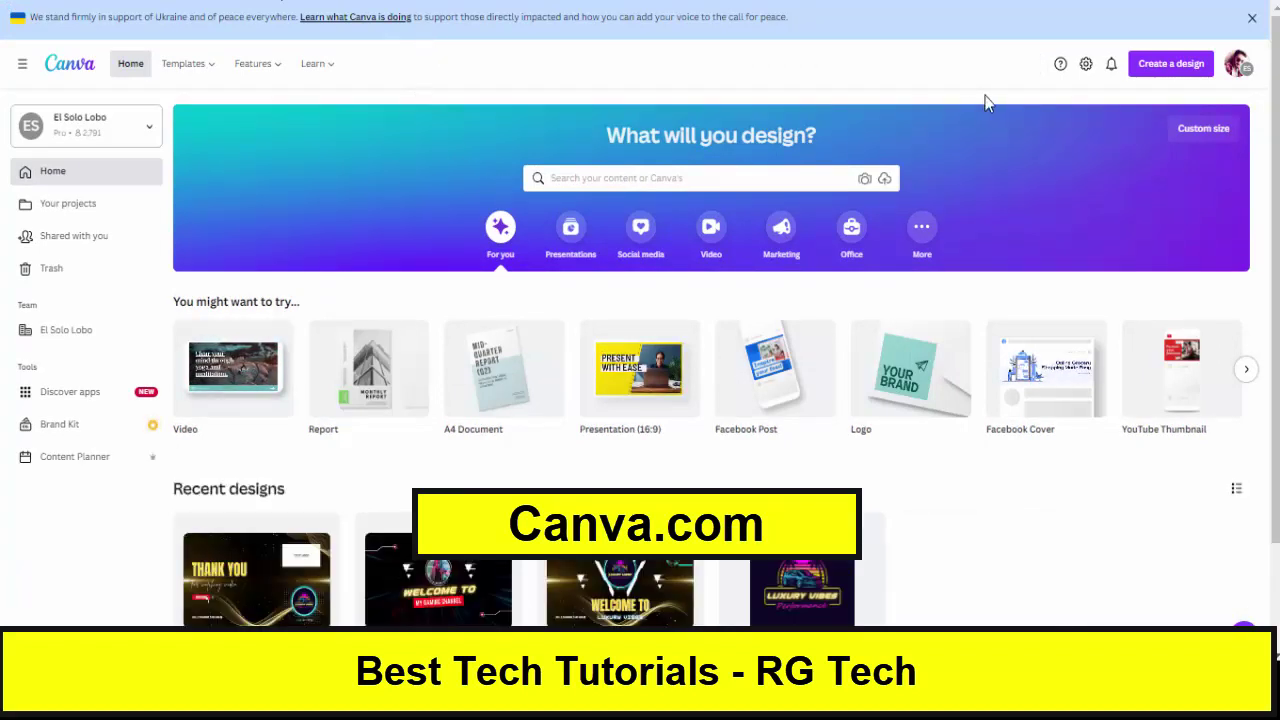
left_click(1238, 64)
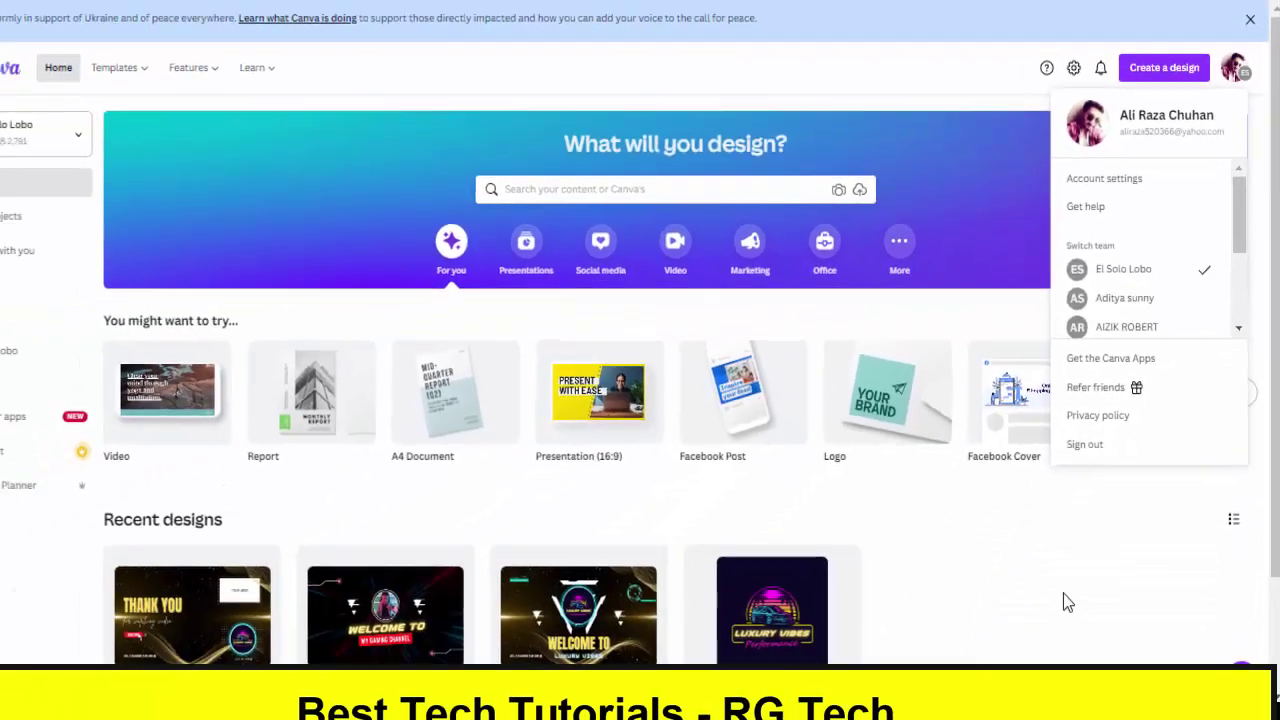
left_click(259, 282)
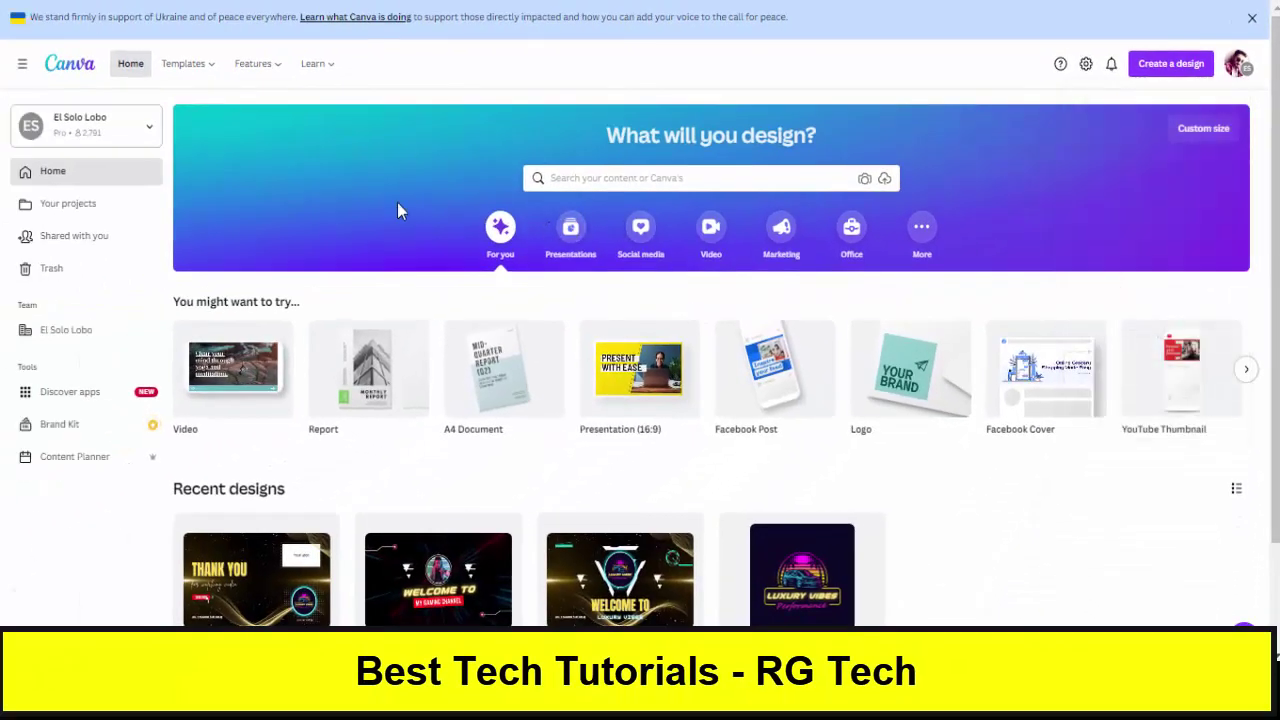
scroll(456, 245, "down", 2)
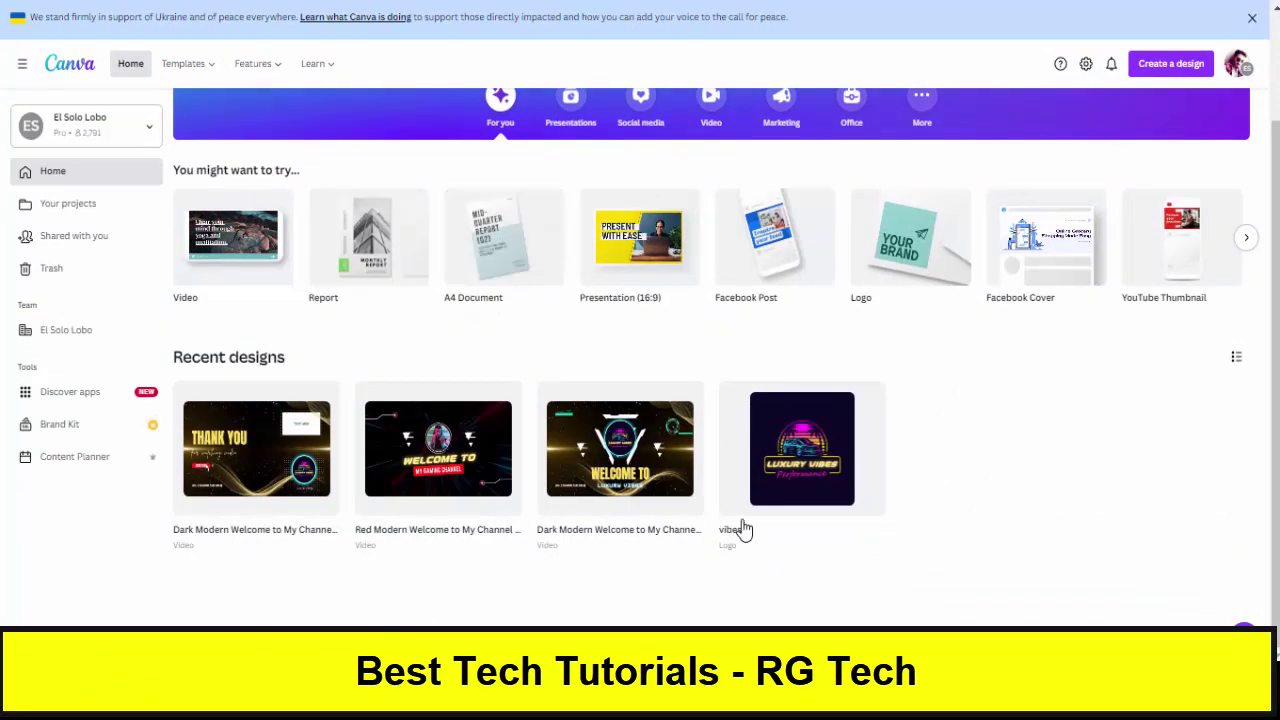
scroll(849, 517, "up", 2)
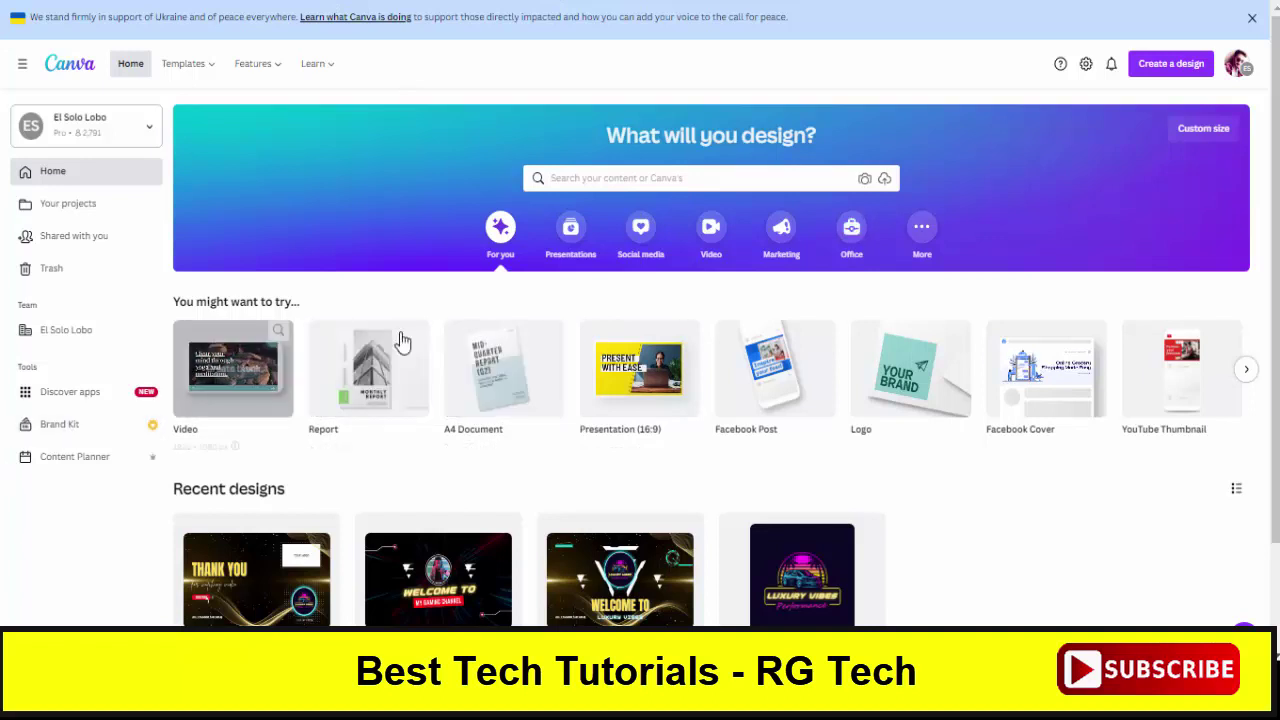
- Search Canva's templates for 'logo'
left_click(735, 180)
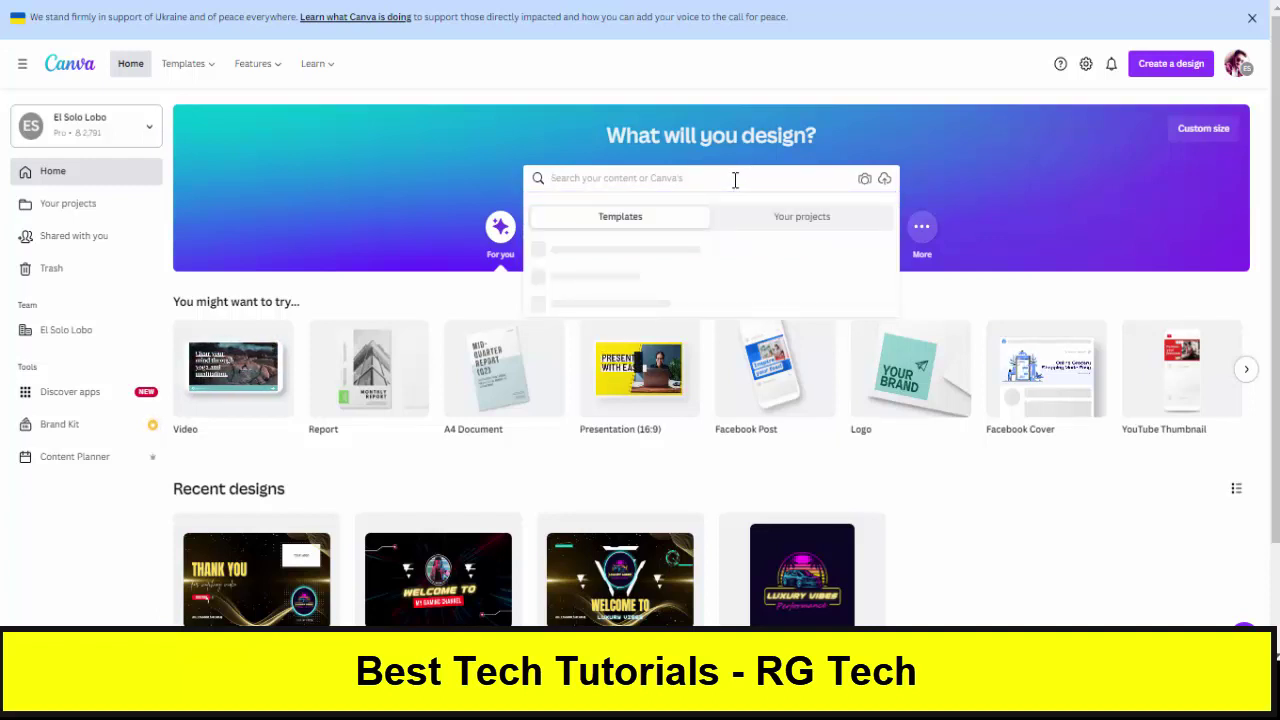
type("k")
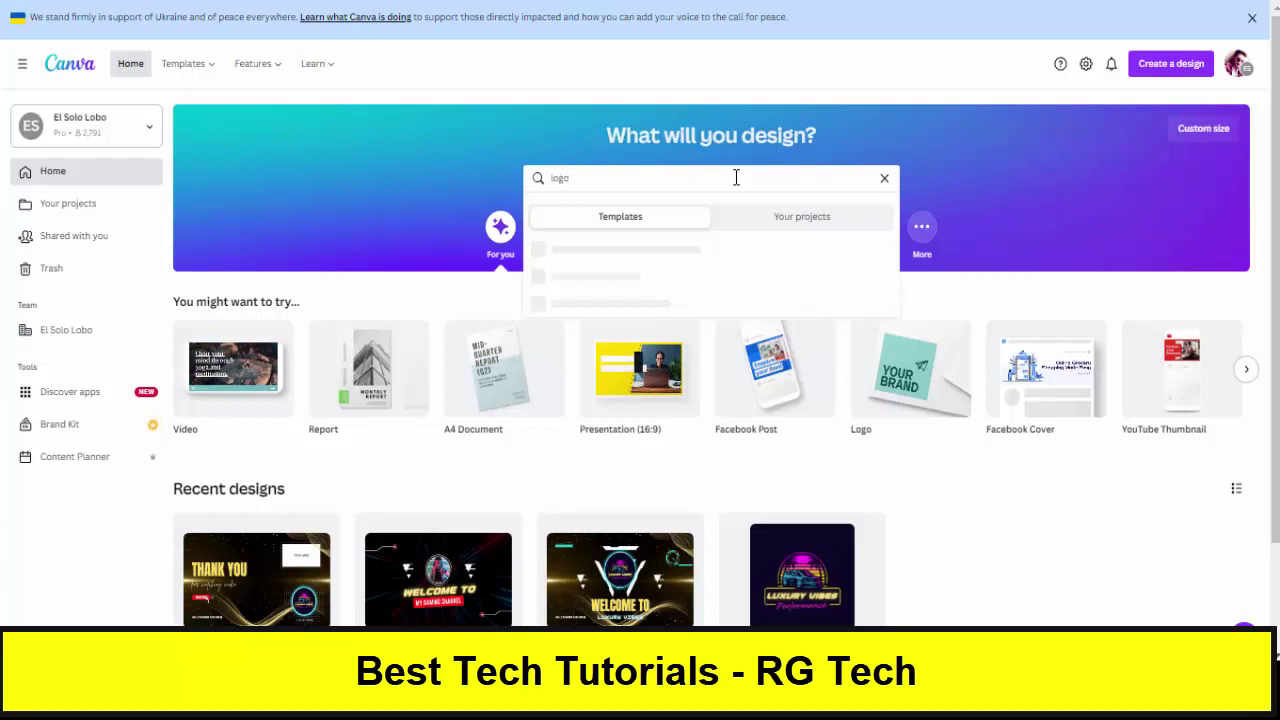
key("Escape")
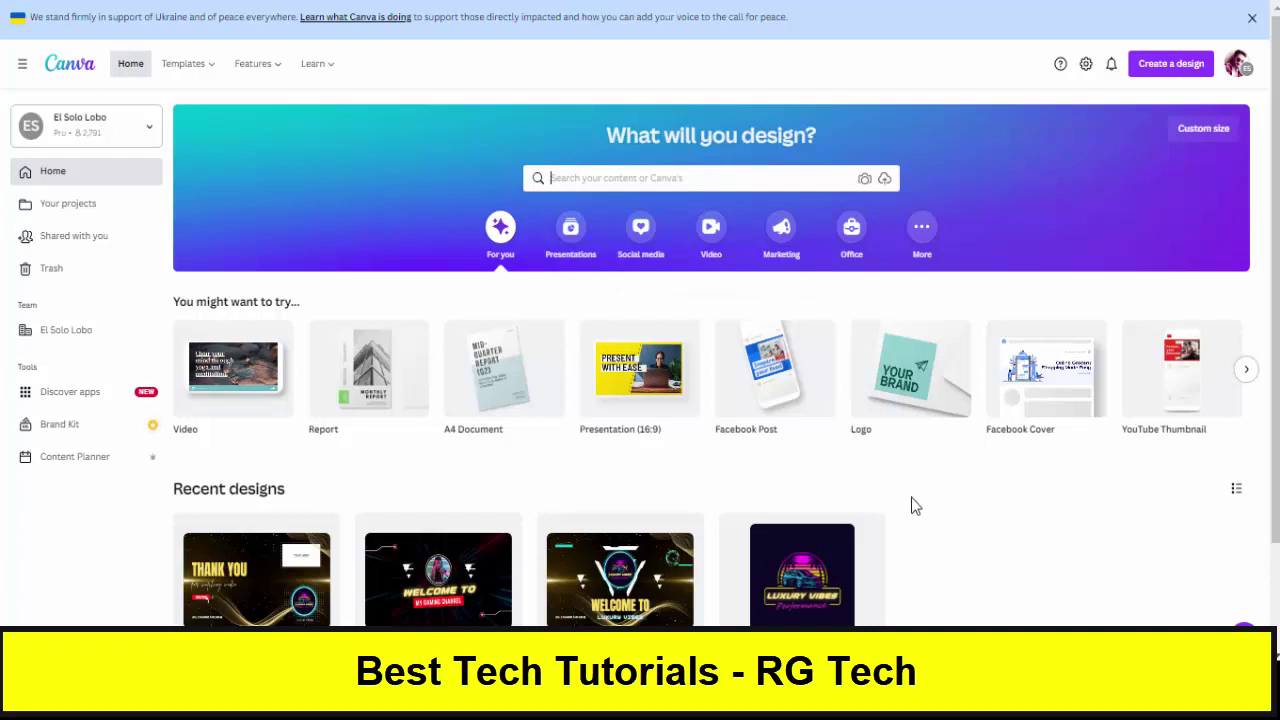
scroll(637, 91, "down", 1)
scroll(637, 91, "up", 1)
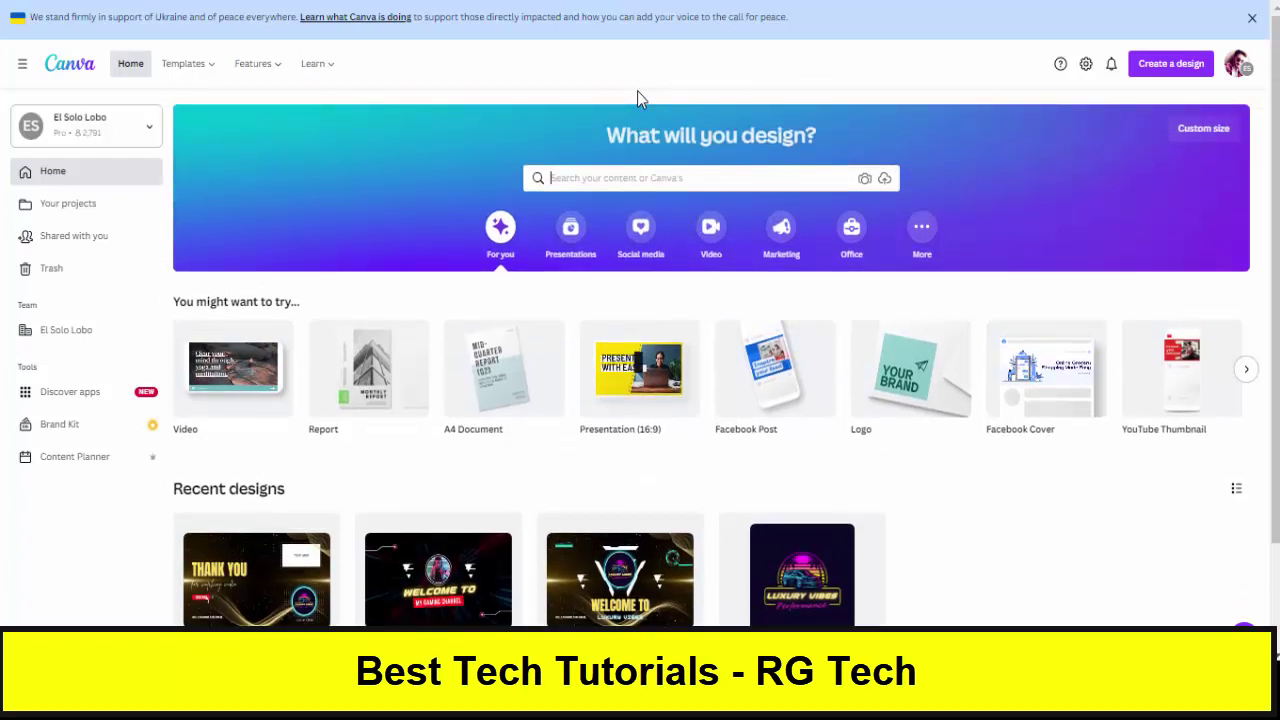
type("logo")
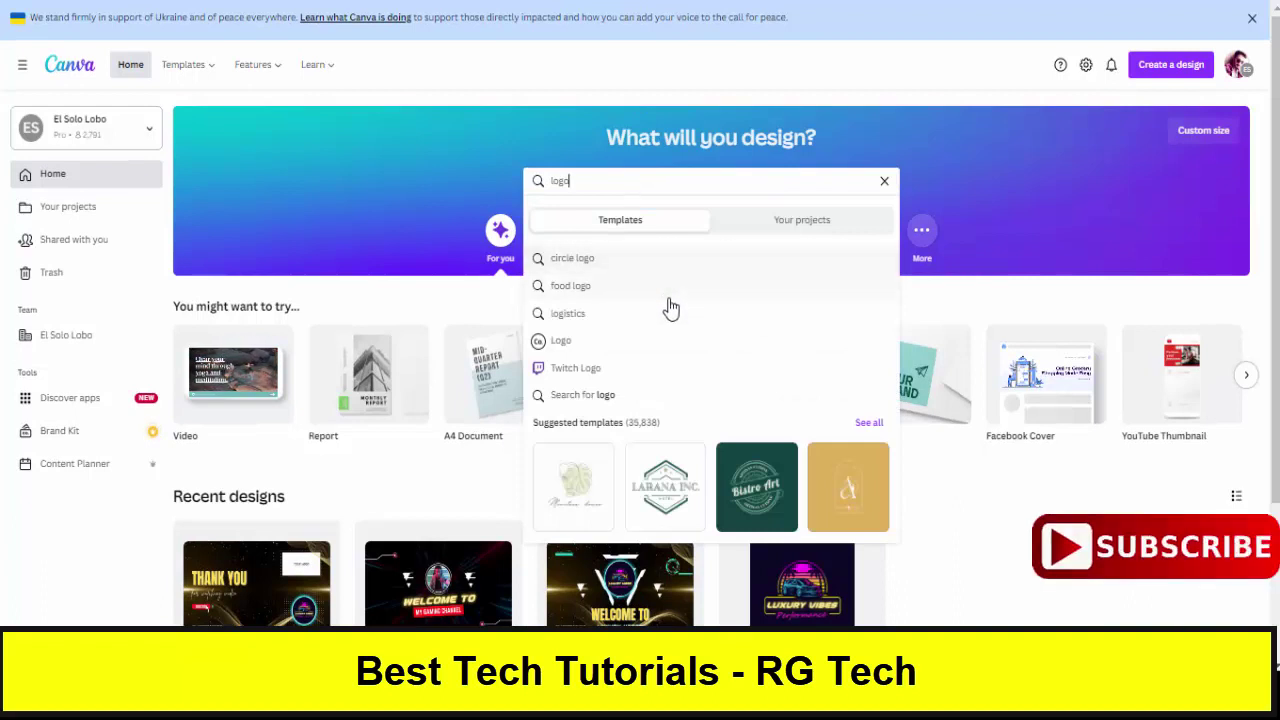
scroll(684, 318, "down", 1)
scroll(689, 263, "up", 1)
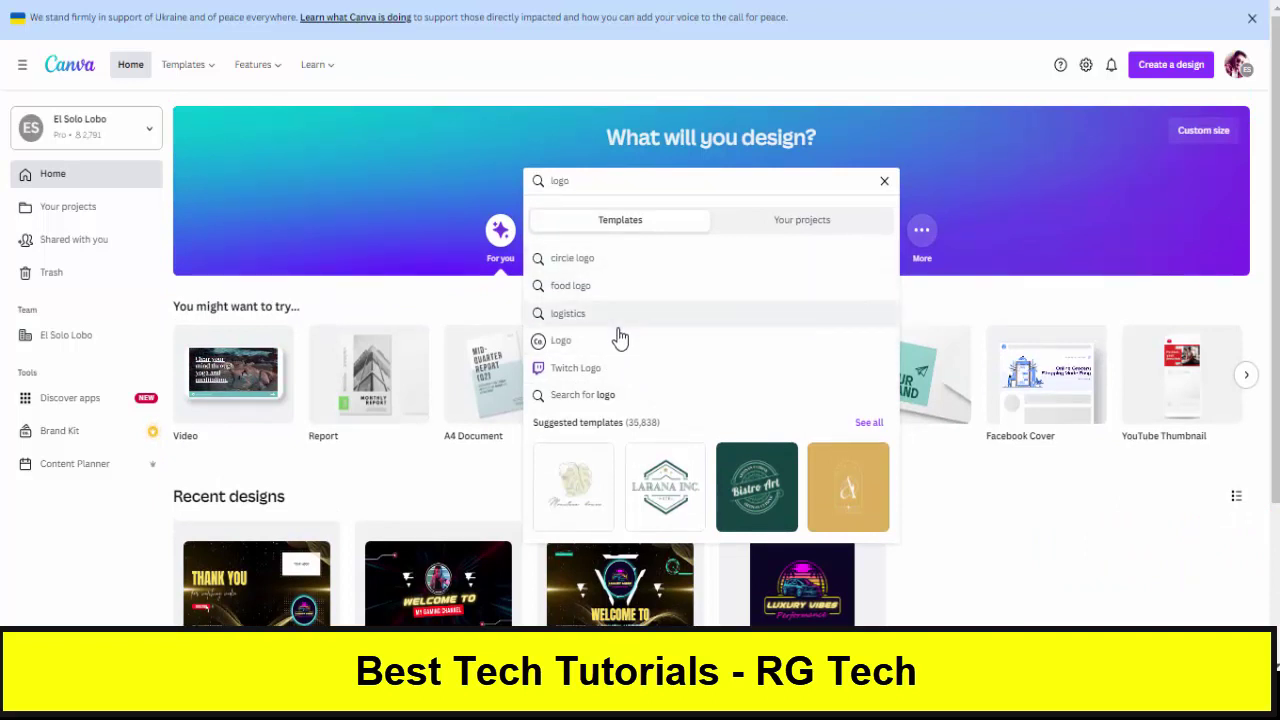
key("Escape")
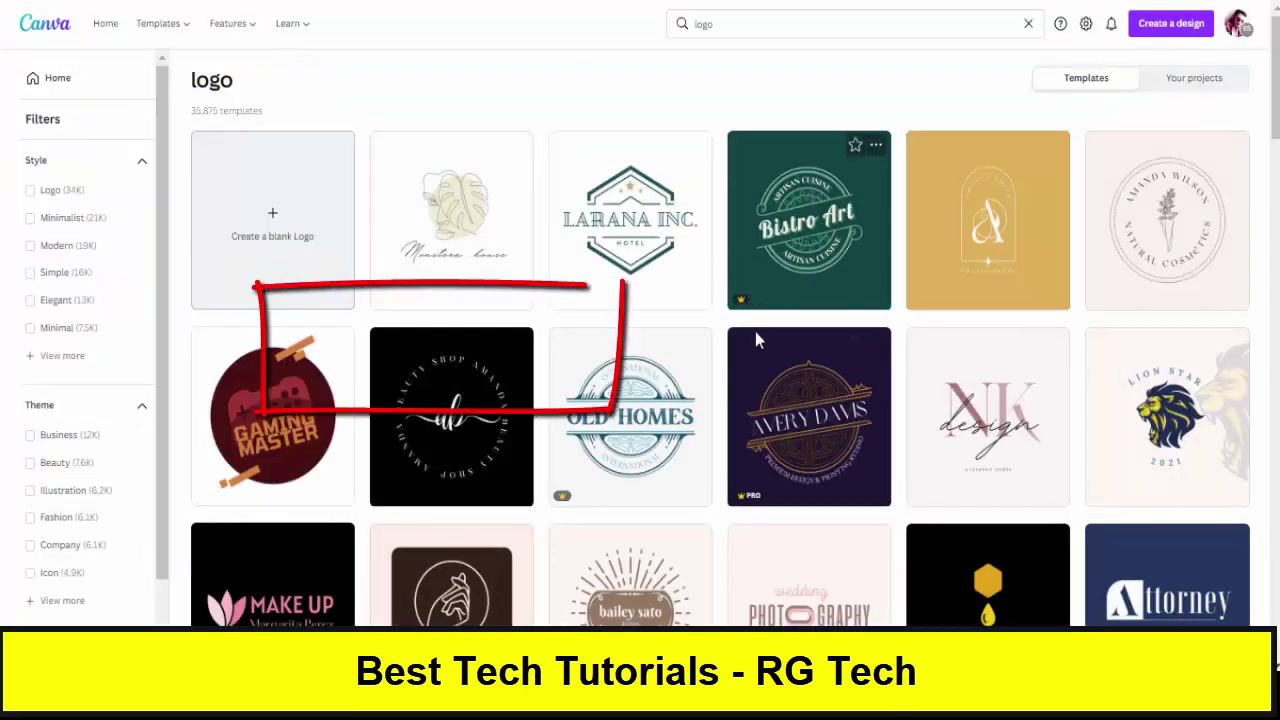
- Scroll the logo results down until the pink-orange Olivia Workshop template appears
scroll(930, 360, "down", 2)
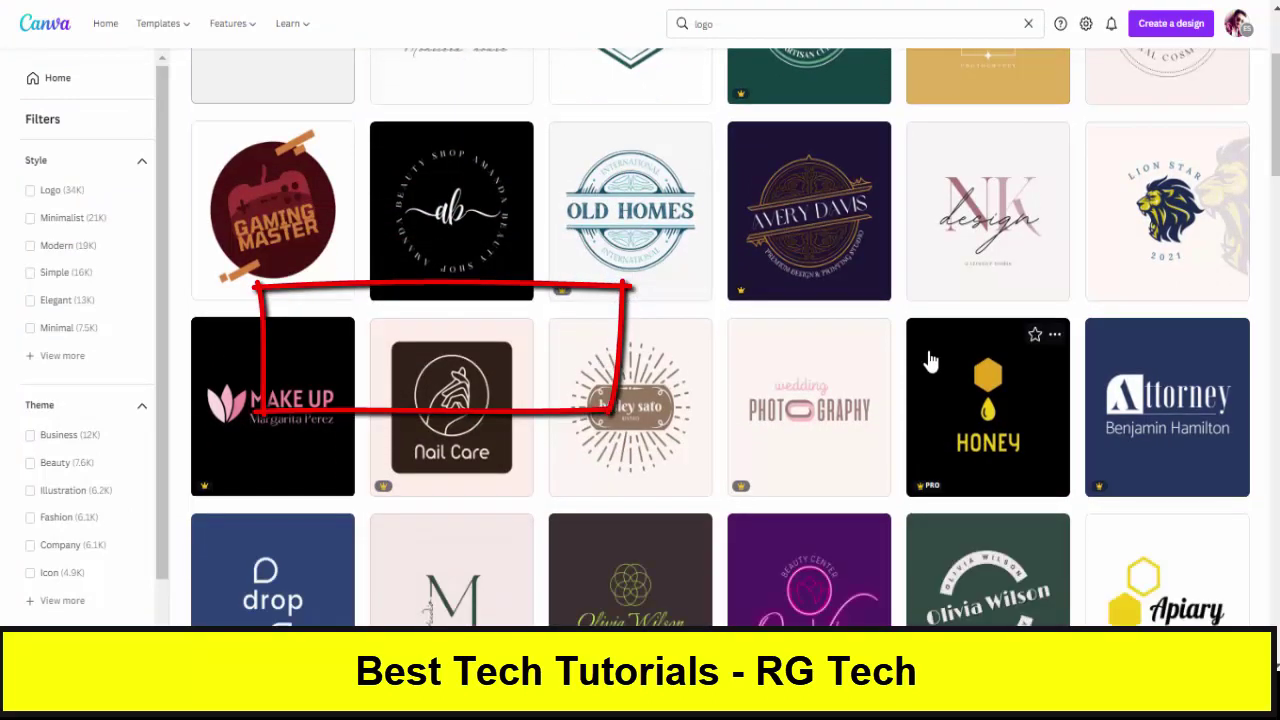
scroll(930, 362, "down", 1)
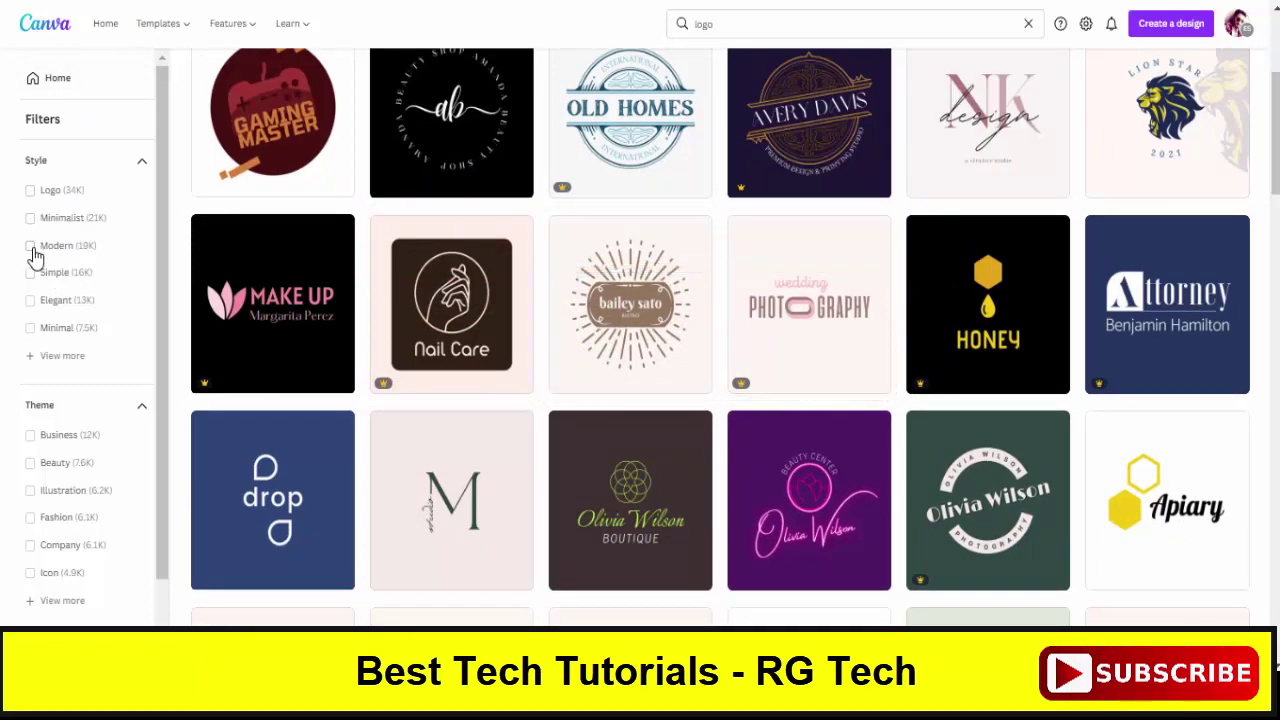
scroll(40, 340, "down", 1)
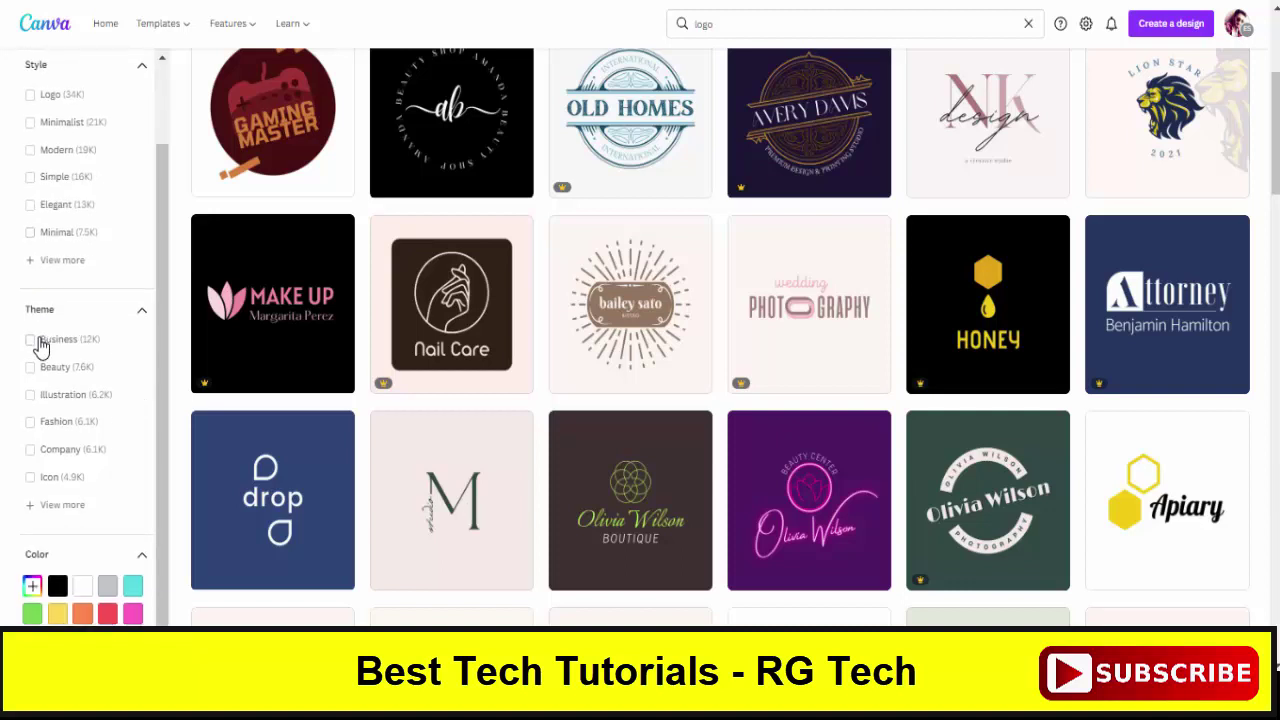
scroll(53, 310, "down", 1)
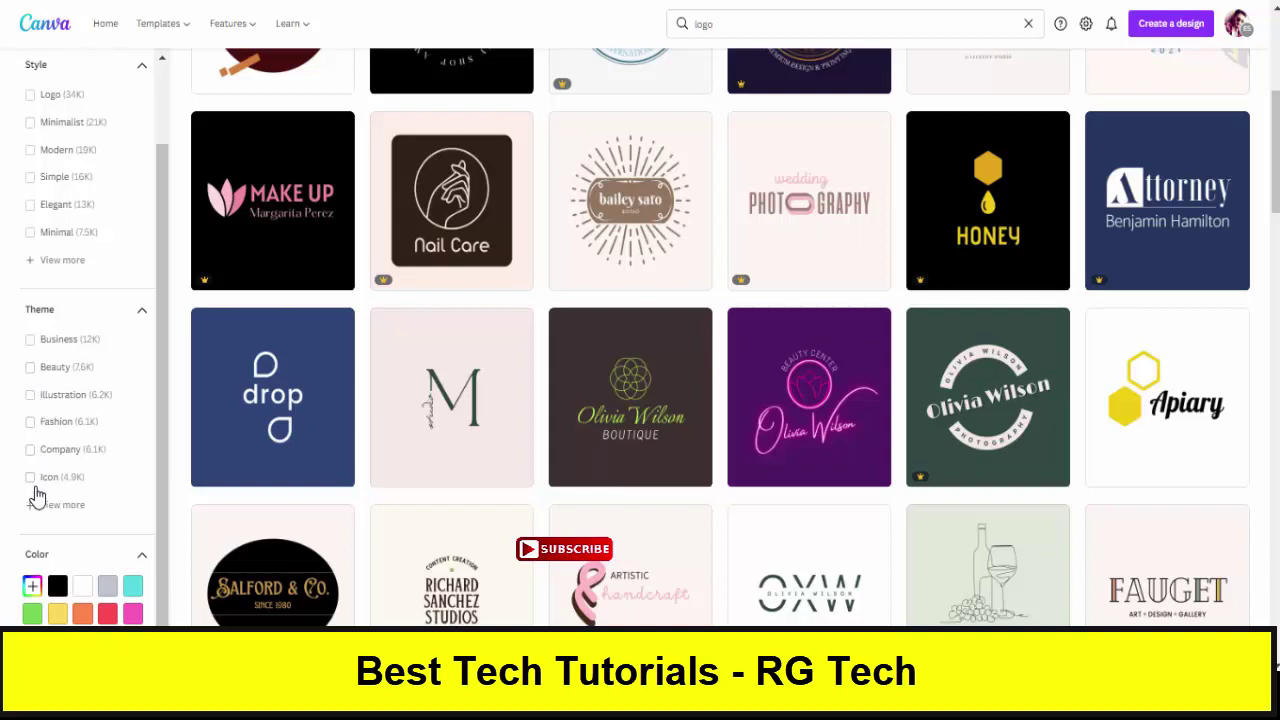
scroll(122, 535, "down", 4)
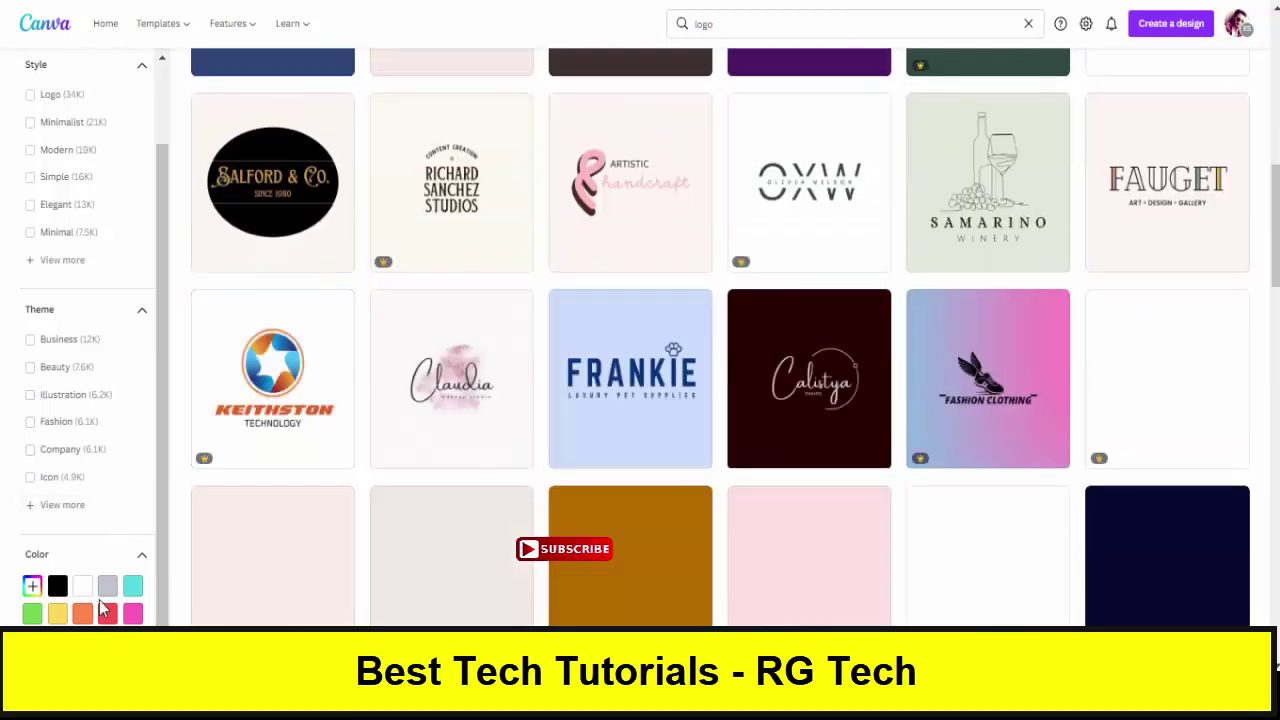
scroll(110, 476, "up", 8)
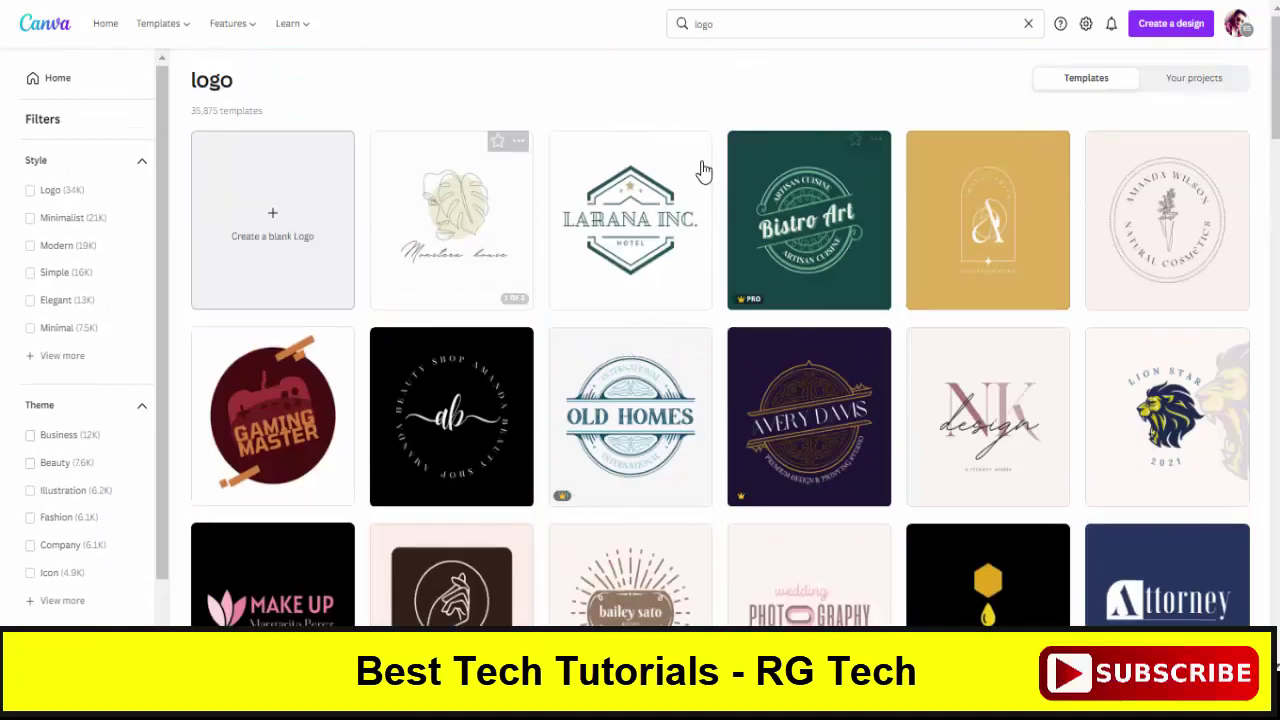
scroll(771, 303, "down", 2)
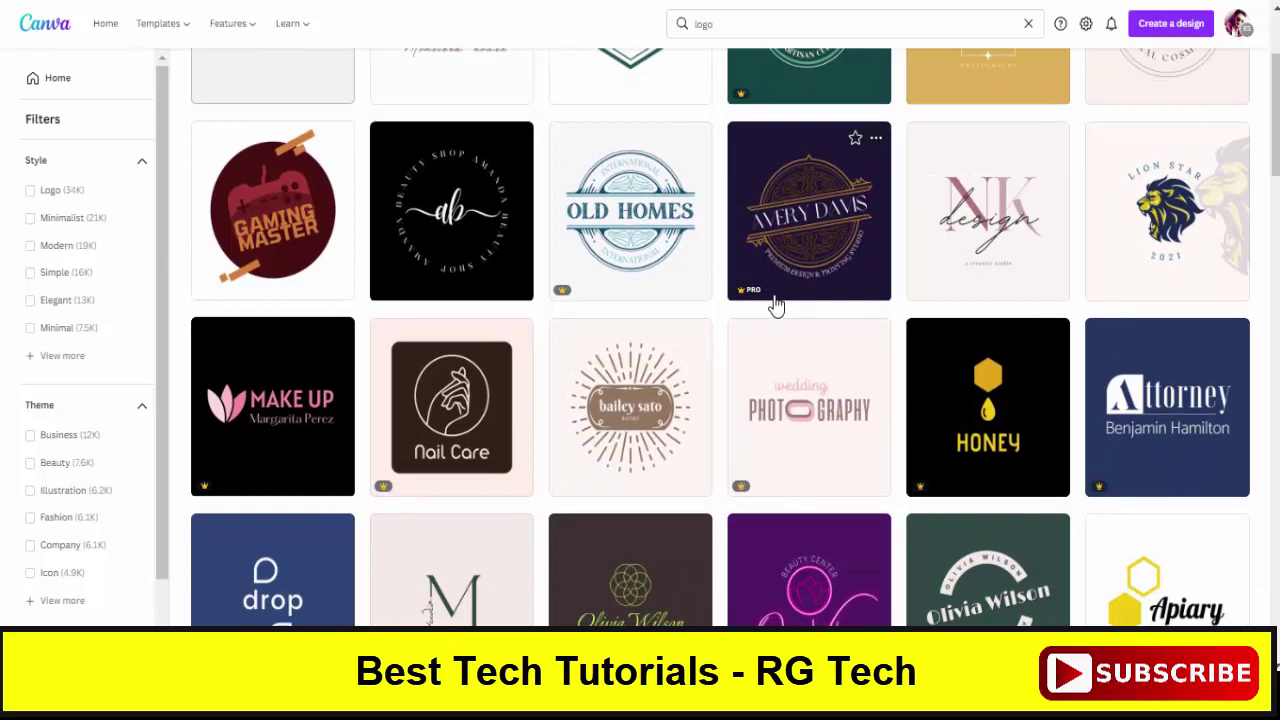
scroll(775, 305, "down", 6)
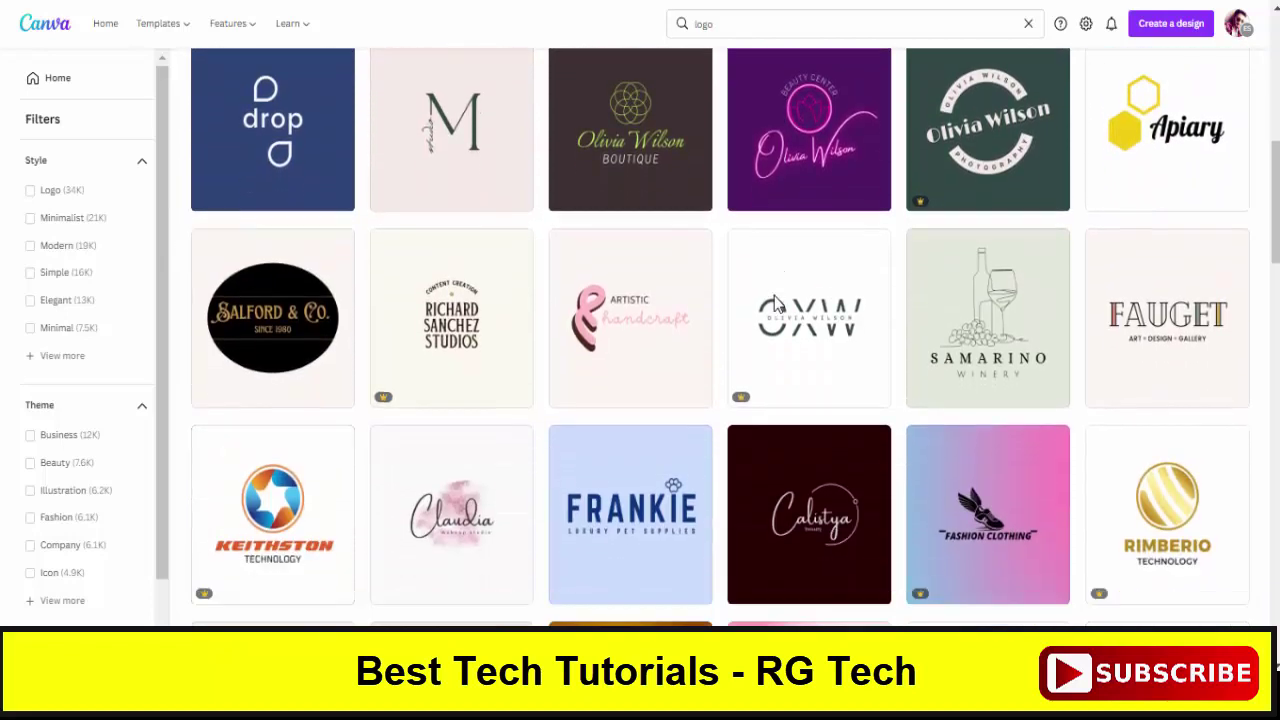
scroll(775, 305, "down", 3)
scroll(775, 305, "down", 2)
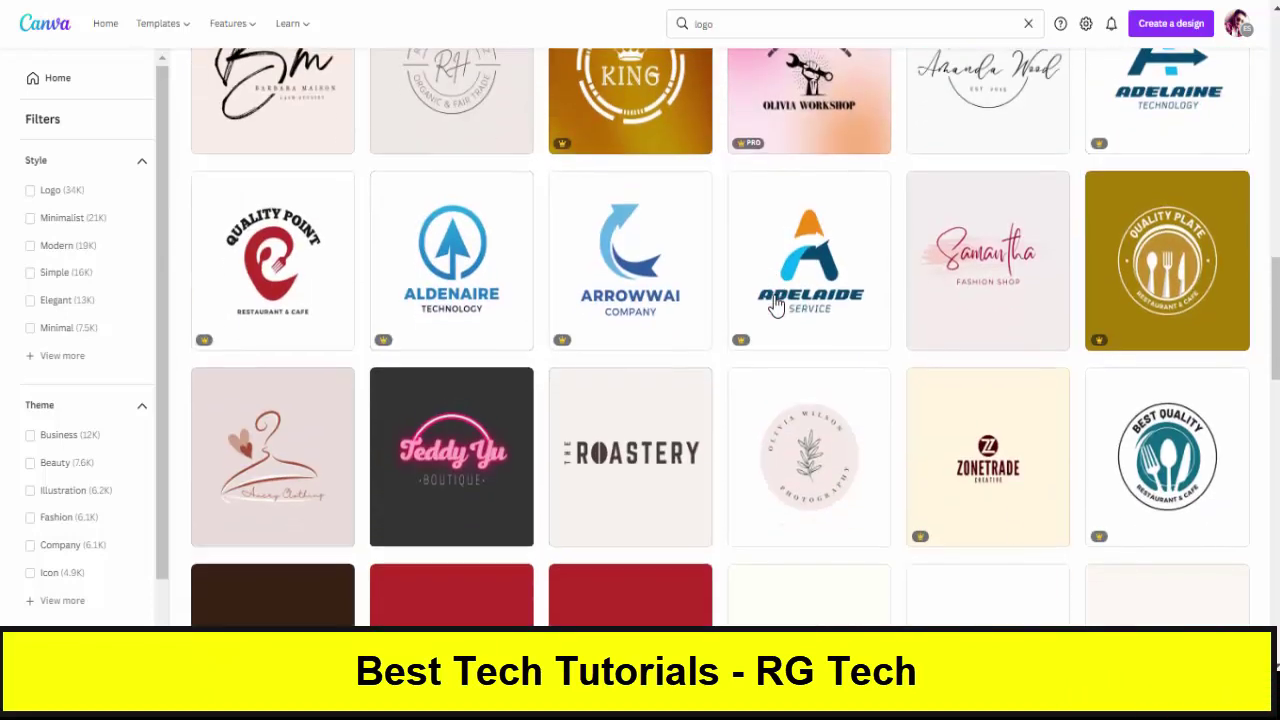
scroll(775, 305, "up", 4)
scroll(775, 305, "down", 4)
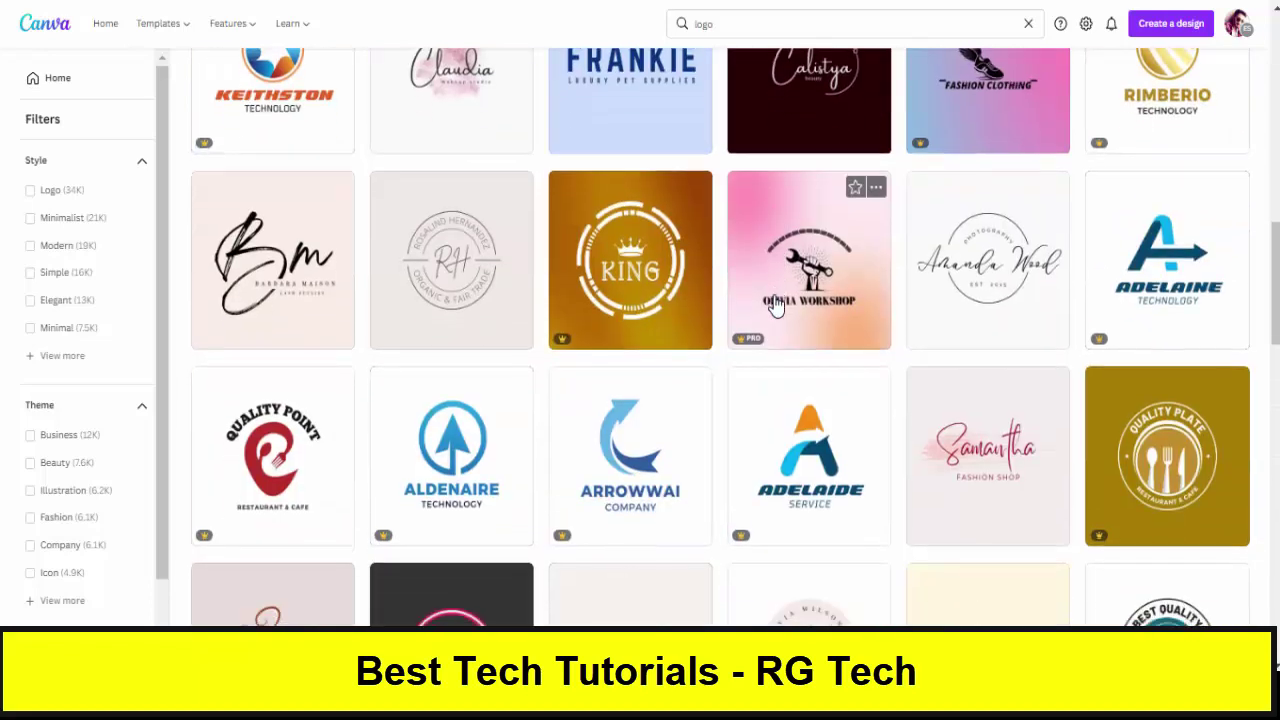
scroll(775, 305, "down", 1)
scroll(771, 300, "up", 4)
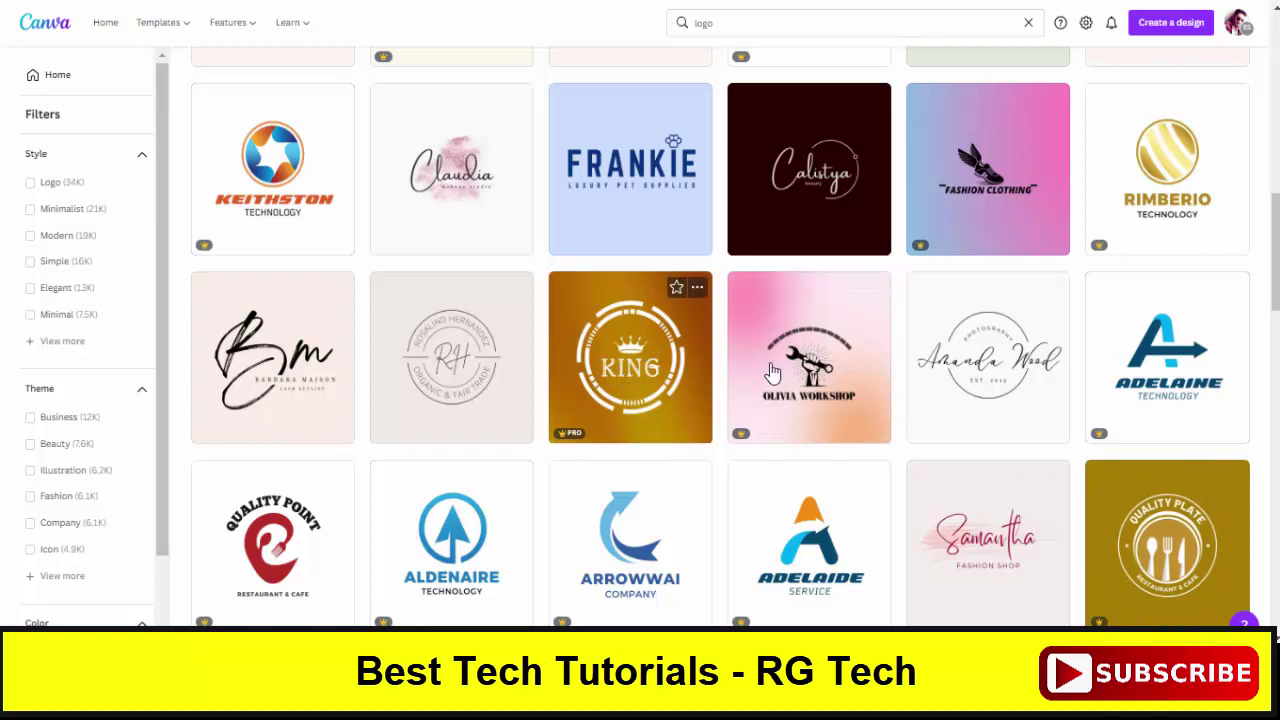
- Open the Olivia Workshop logo template in the editor
left_click(800, 382)
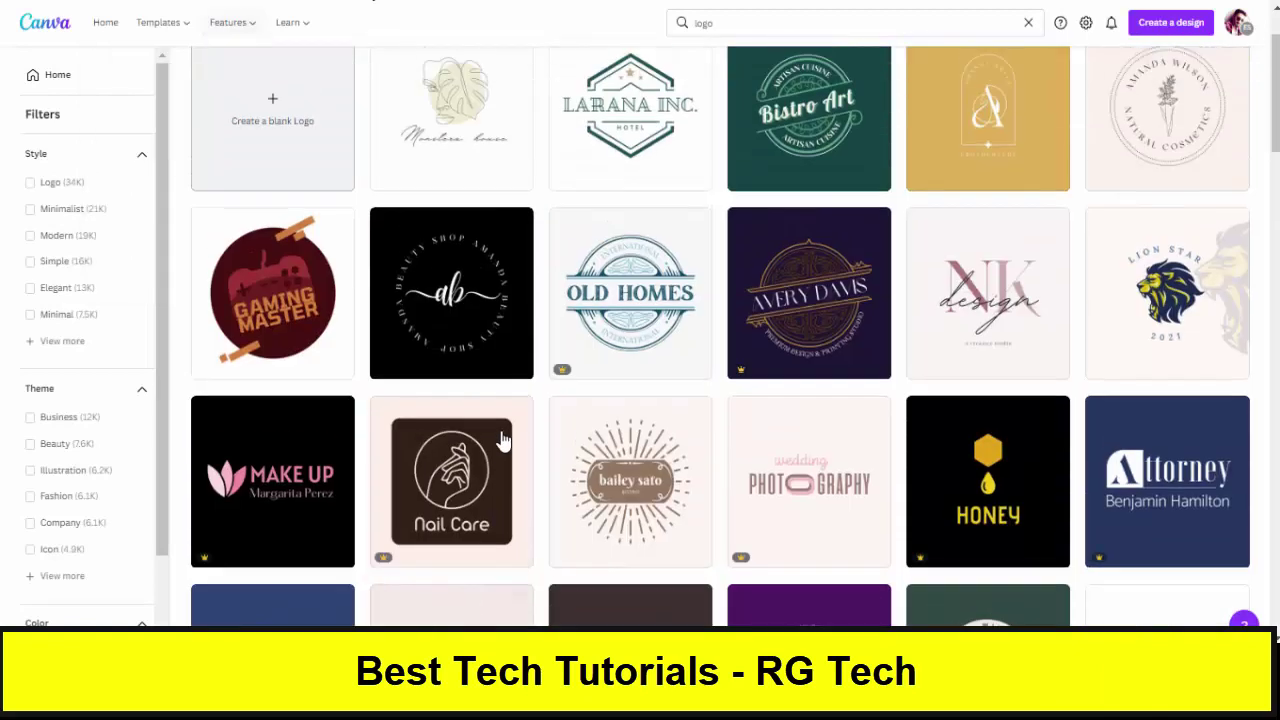
scroll(500, 434, "up", 1)
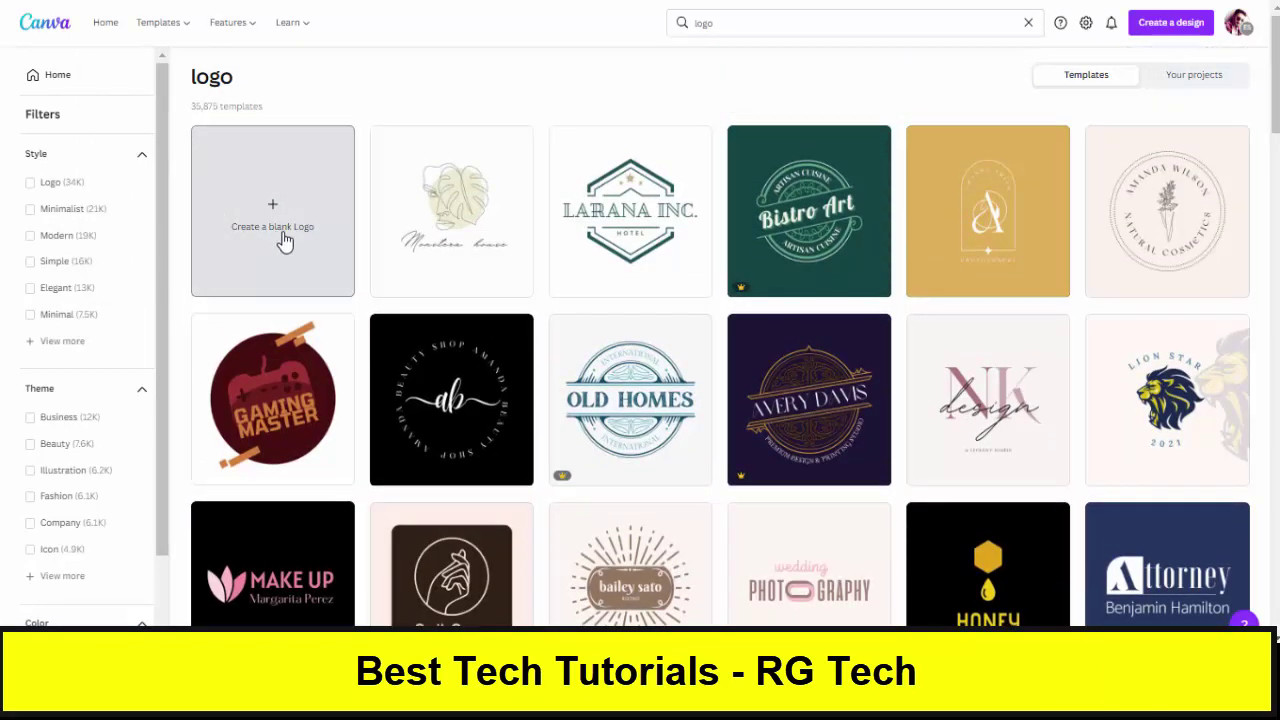
left_click(294, 223)
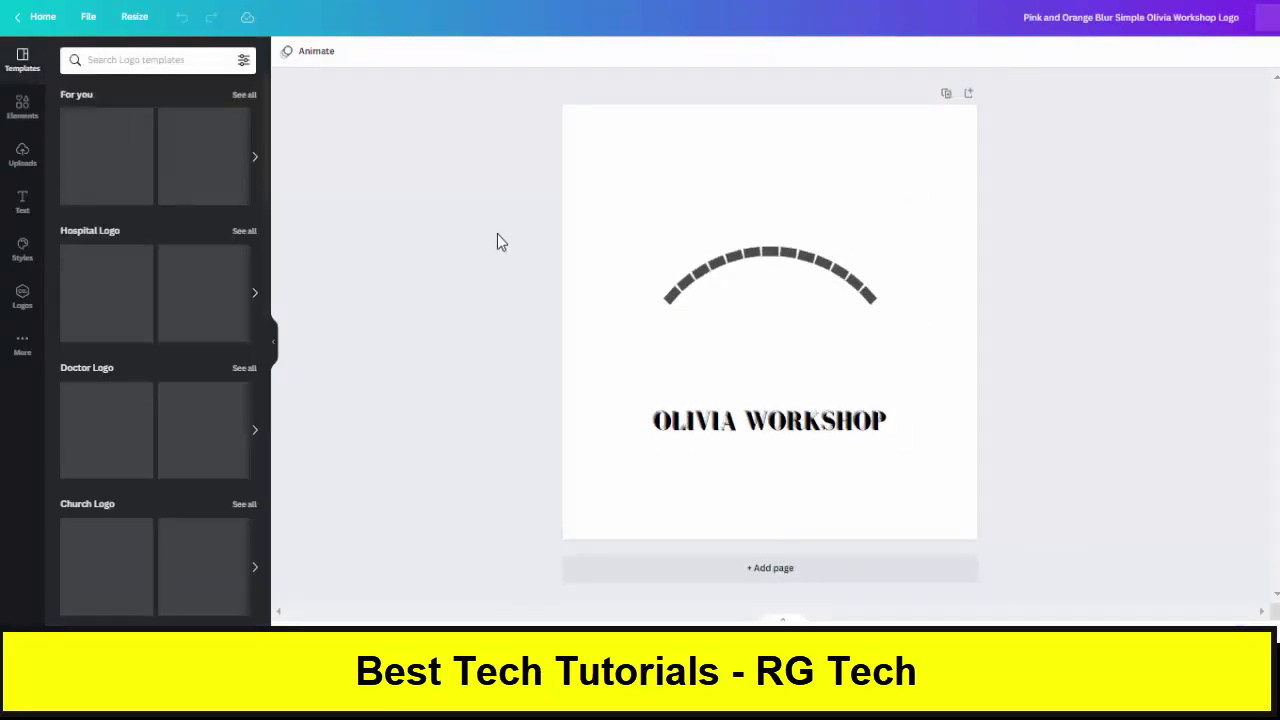
- Move the OLIVIA WORKSHOP text above the arc and try the gradient background's options
left_click(800, 425)
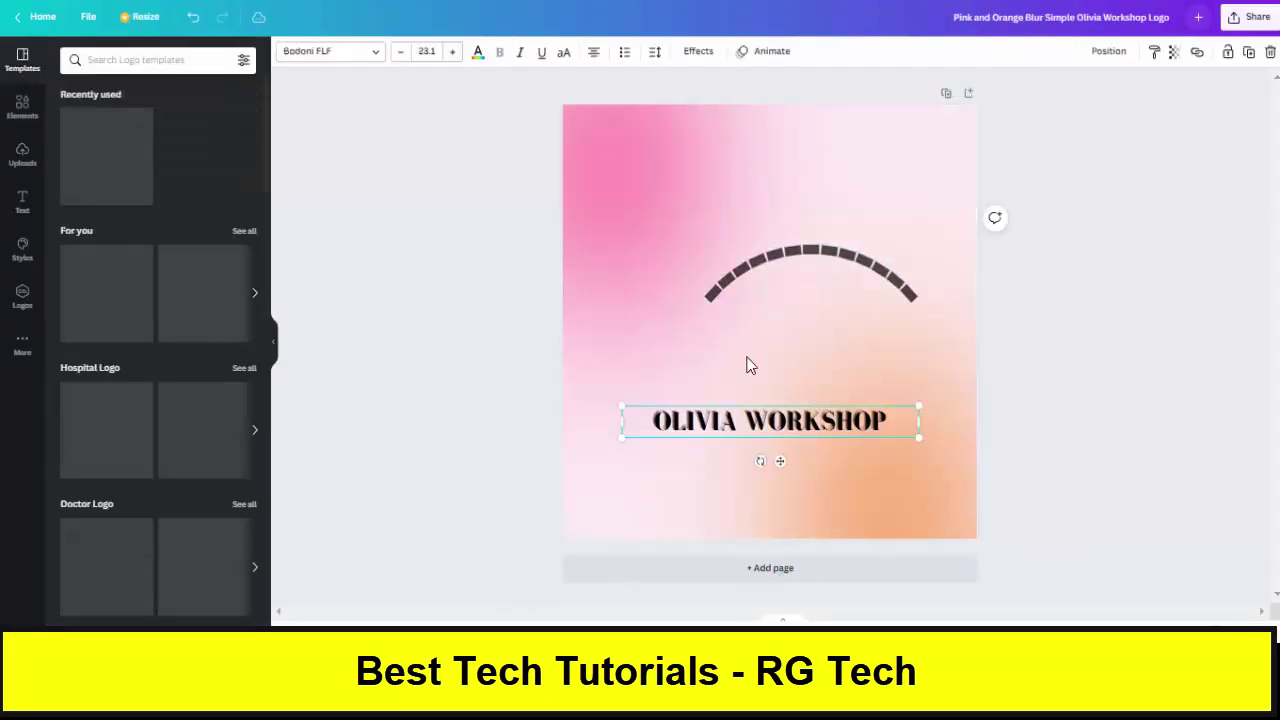
left_click_drag(770, 421, 735, 358)
left_click(794, 400)
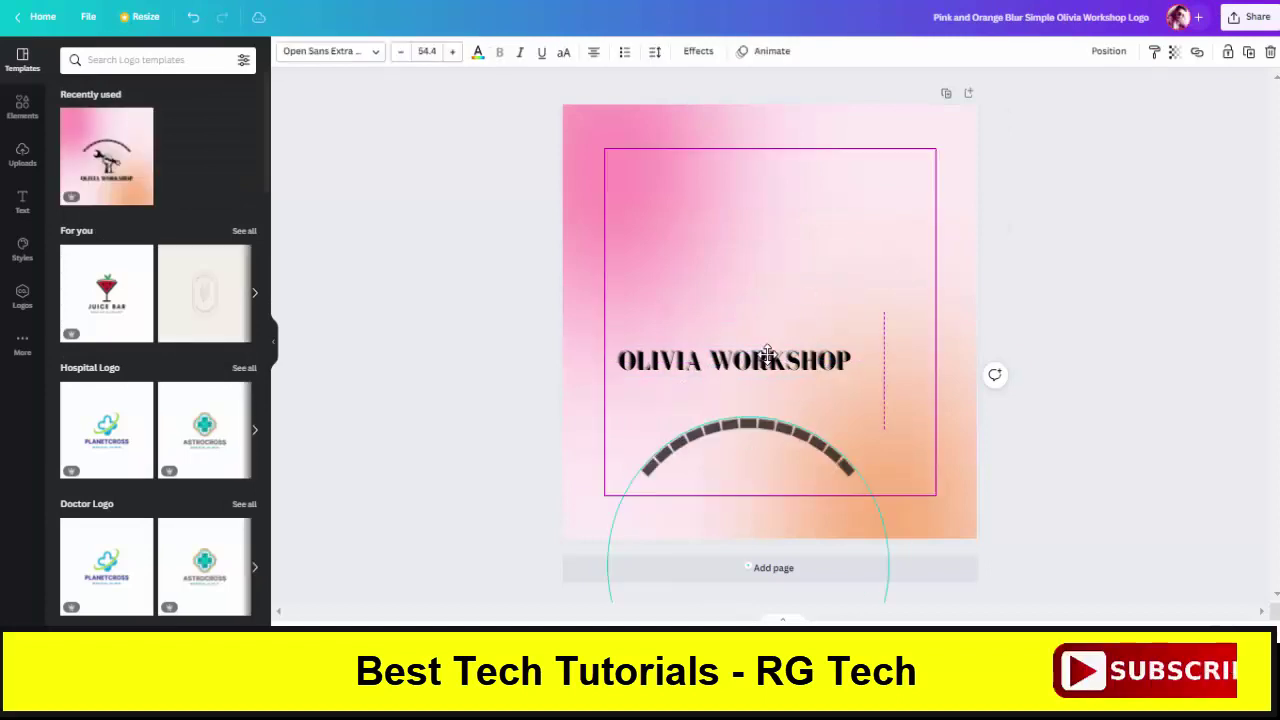
right_click(853, 179)
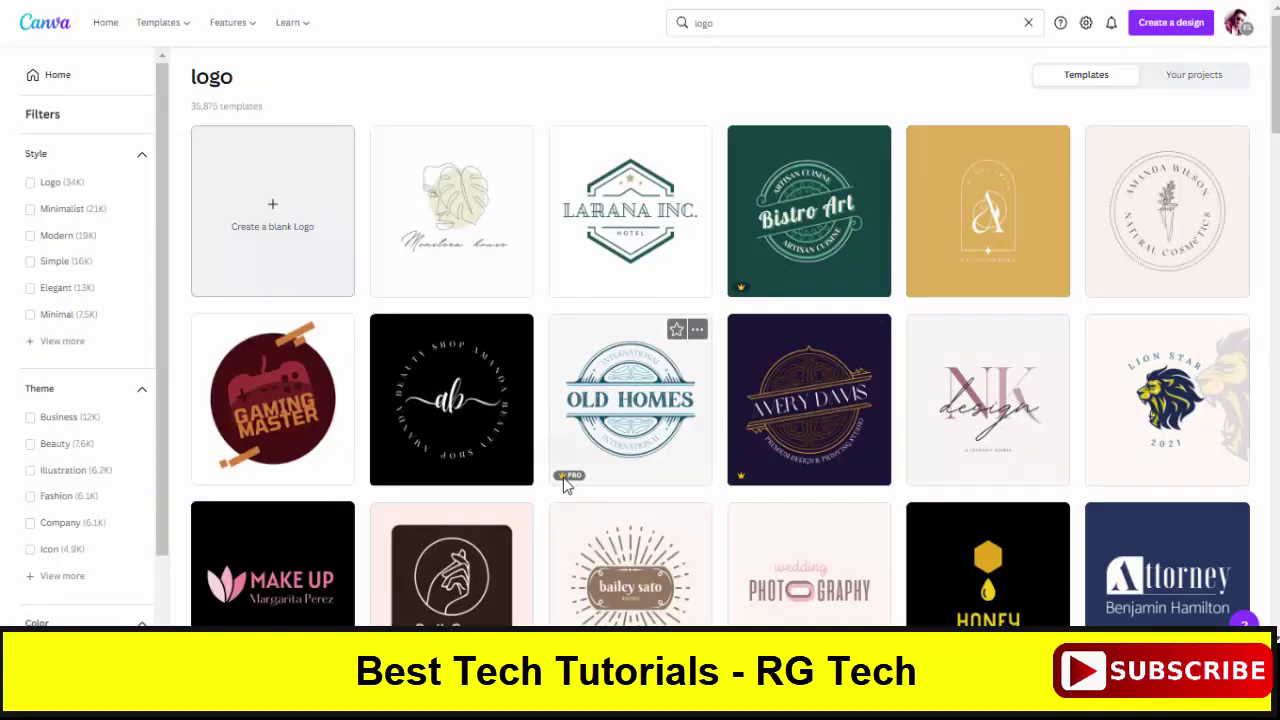
left_click(596, 388)
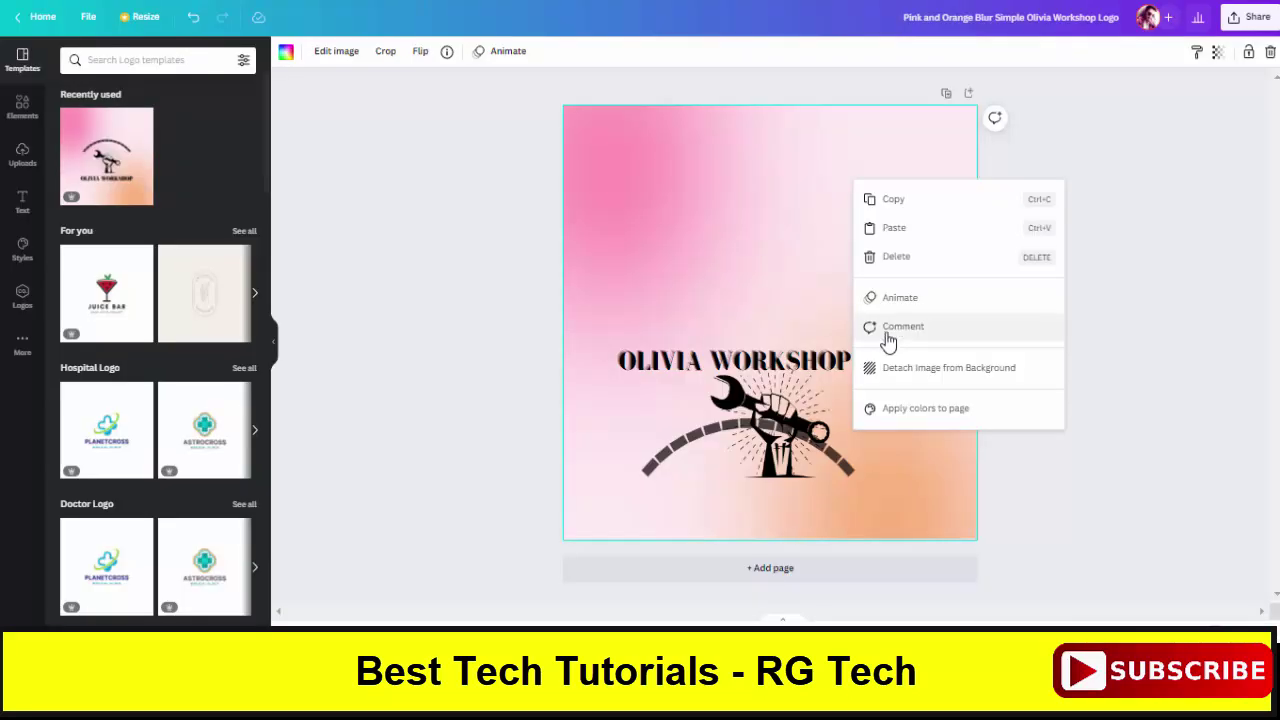
left_click(1228, 308)
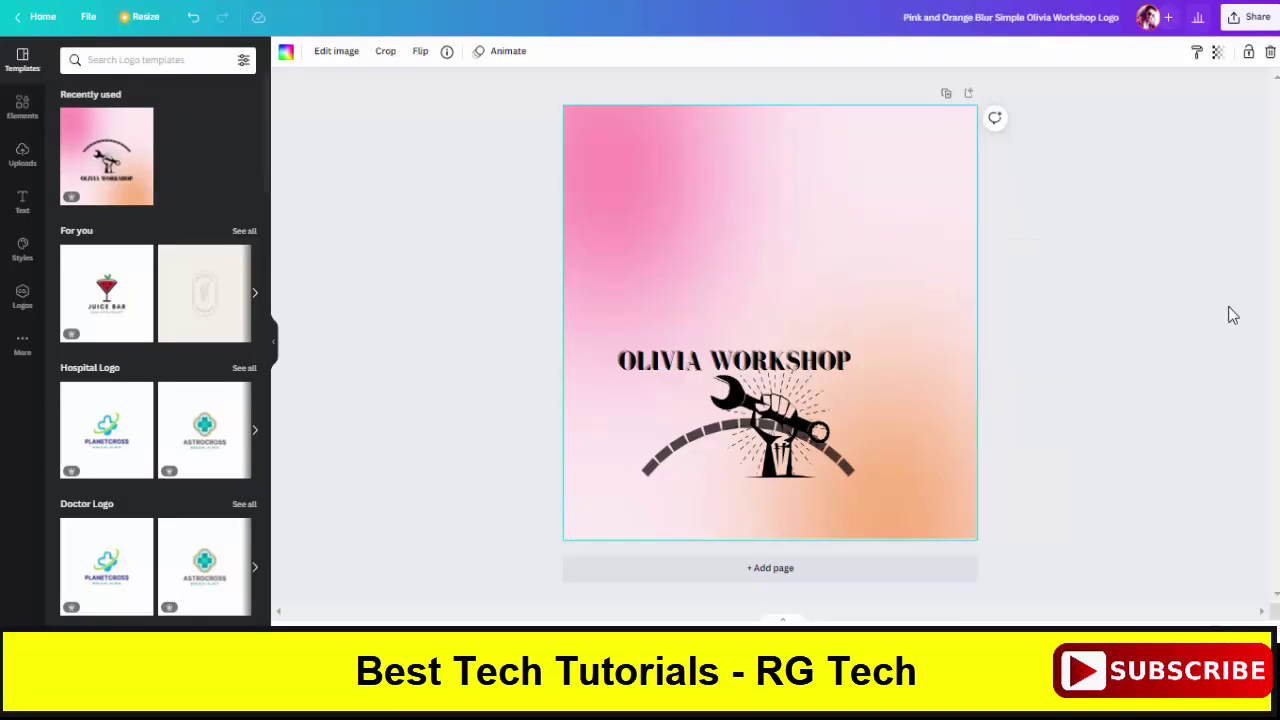
- Undo the last four changes to restore the template's original layout
left_click(193, 17)
left_click(193, 17)
left_click(193, 17)
left_click(193, 17)
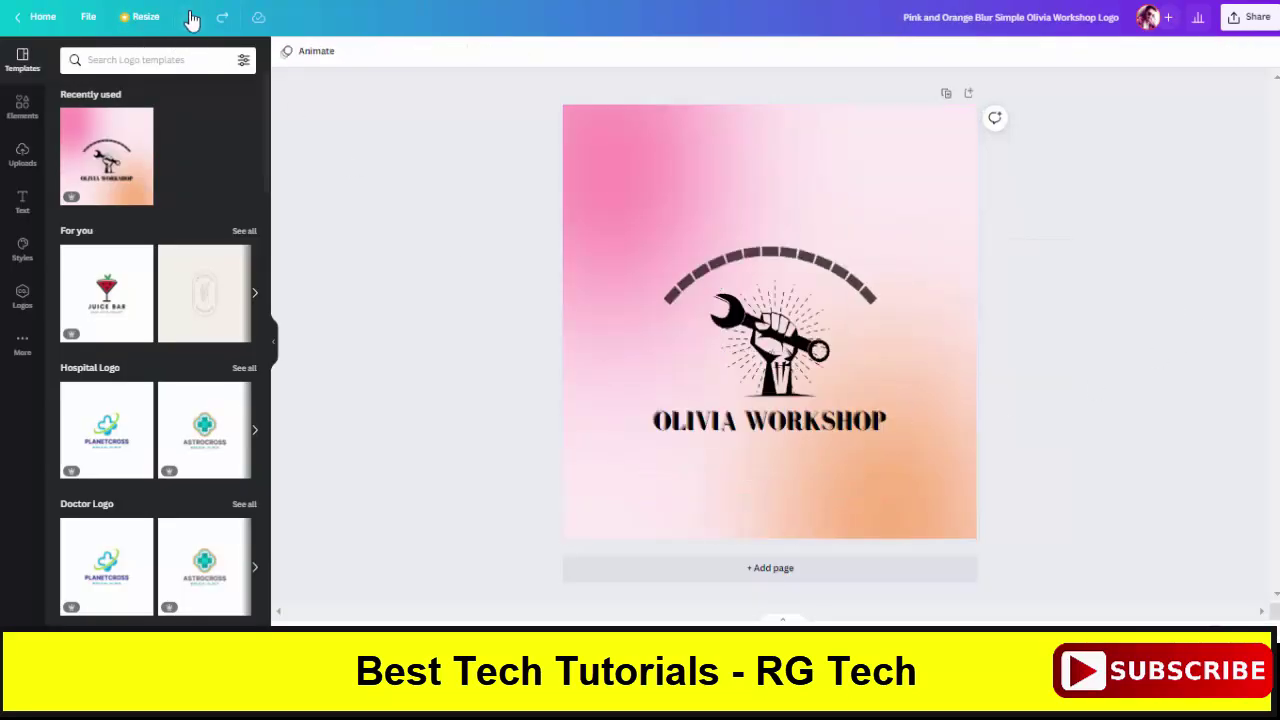